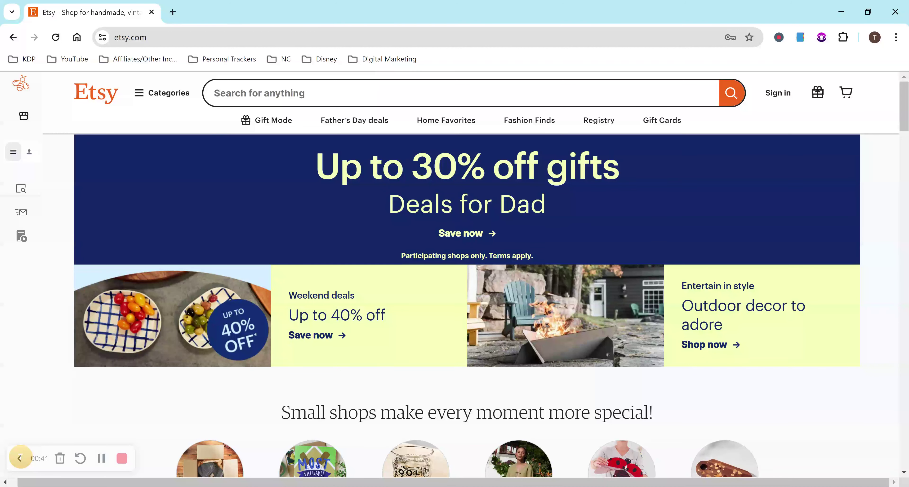
- Search Etsy for 'horse digital paper' and scroll through the digital paper and junk journal listings
type("horse ")
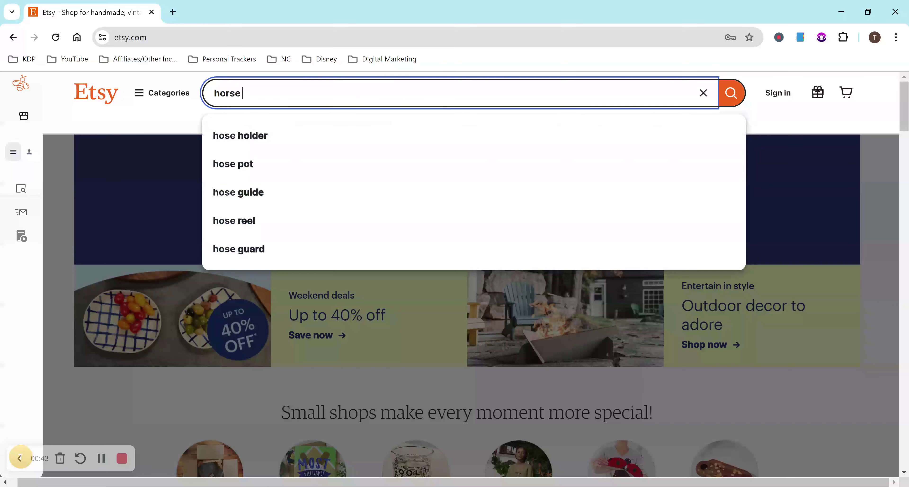
type("digital")
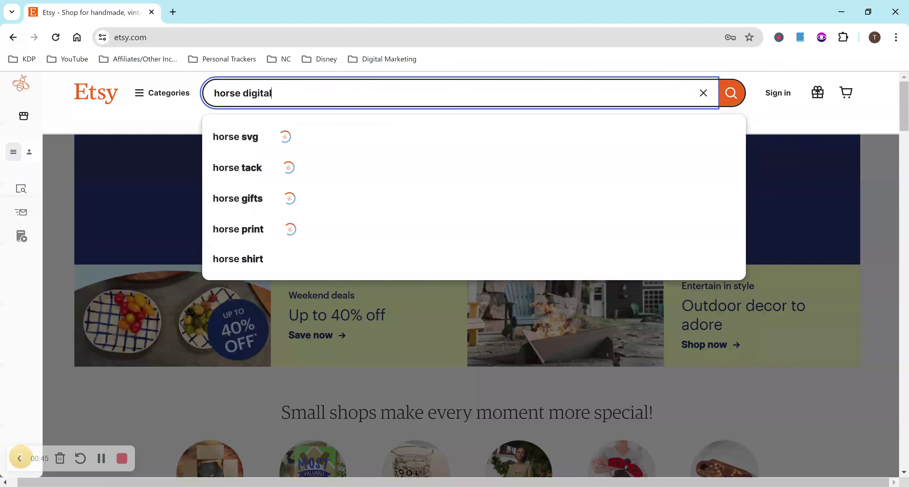
type(" paper")
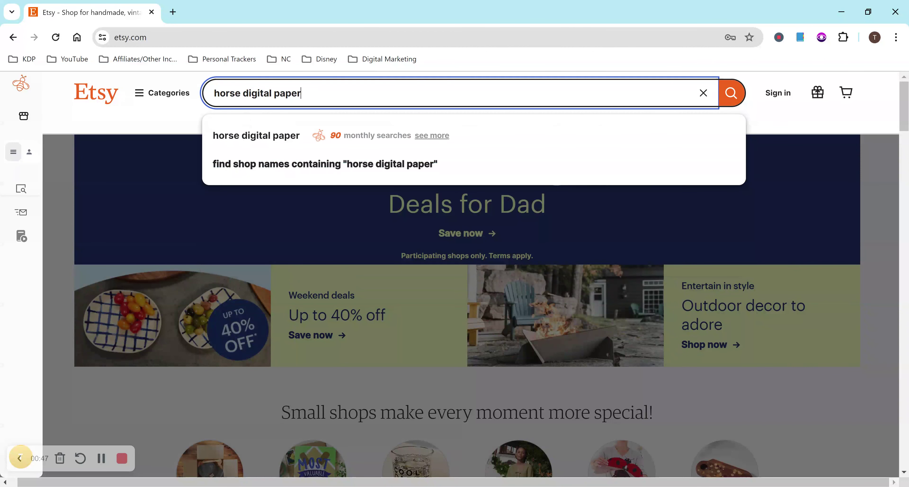
key("Return")
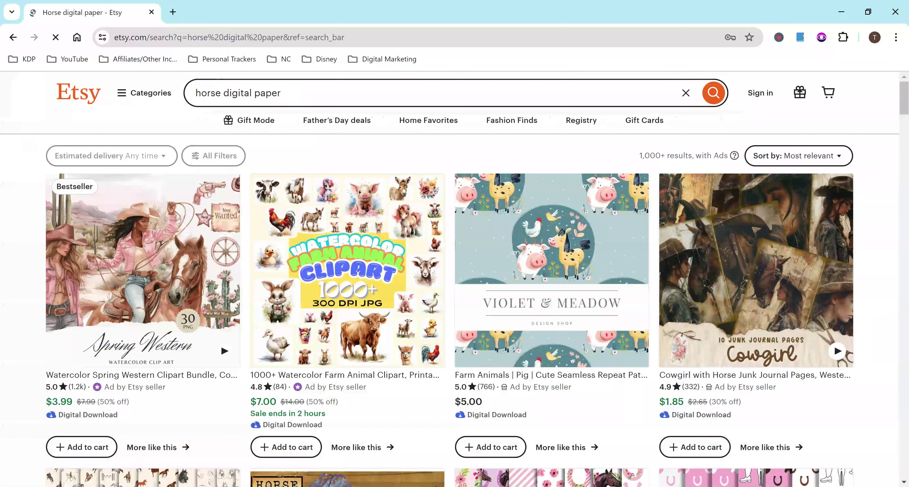
scroll(843, 320, "down", 8)
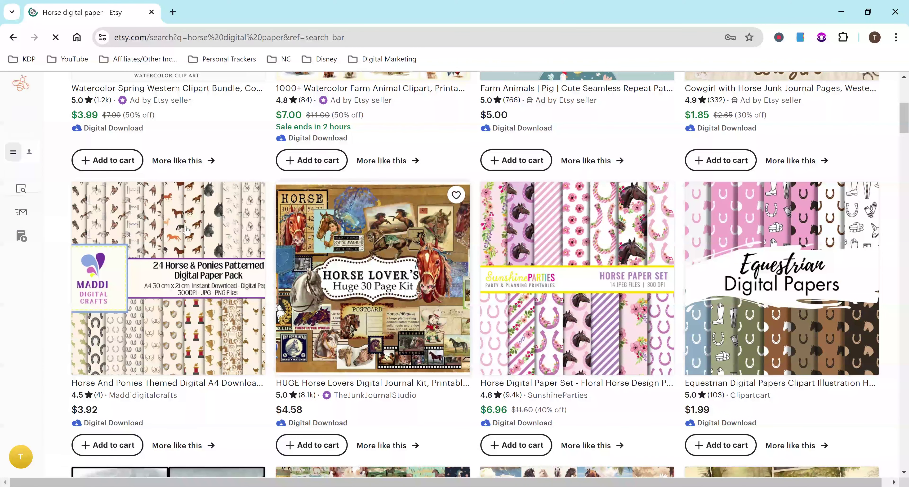
scroll(187, 230, "down", 4)
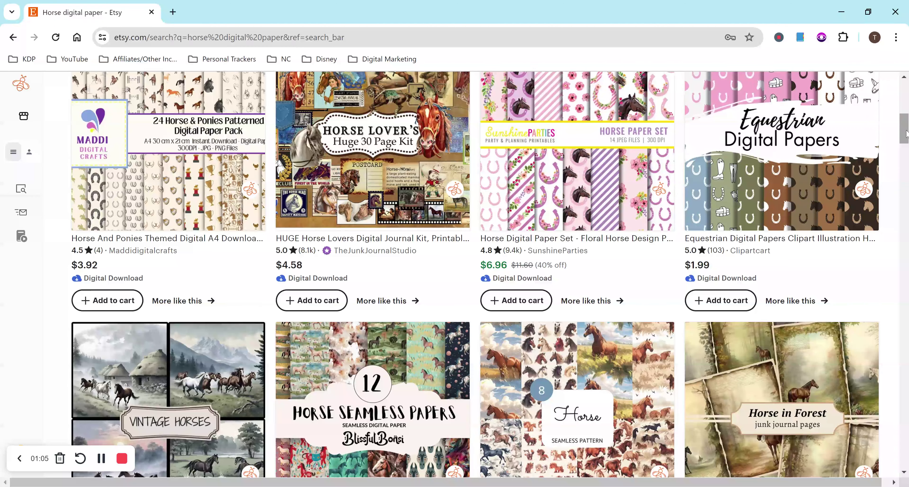
left_click_drag(905, 134, 905, 331)
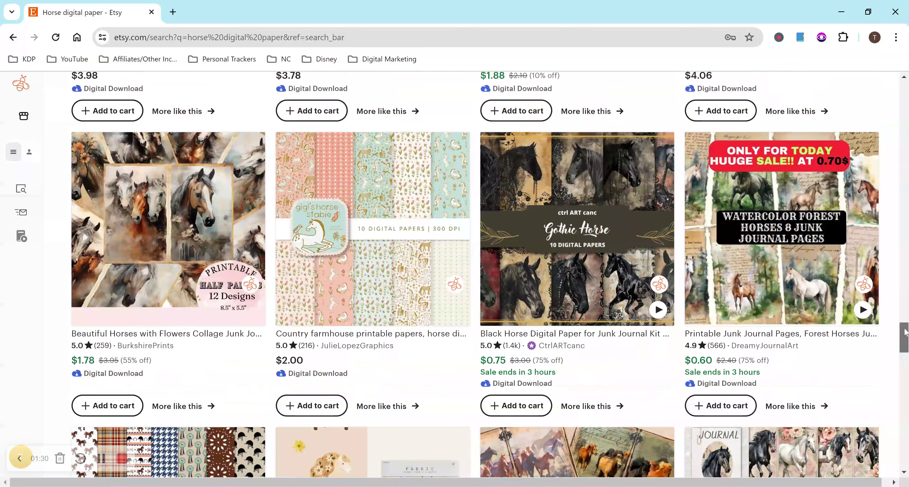
scroll(603, 193, "down", 4)
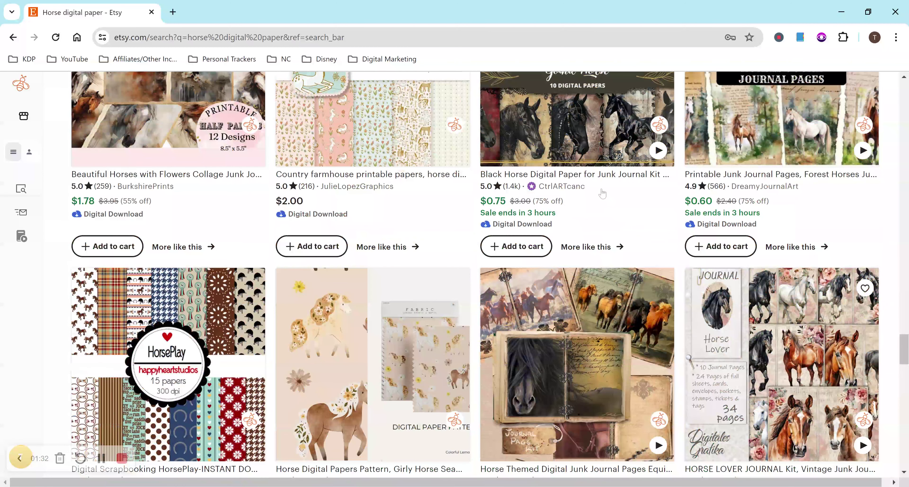
left_click_drag(904, 351, 904, 94)
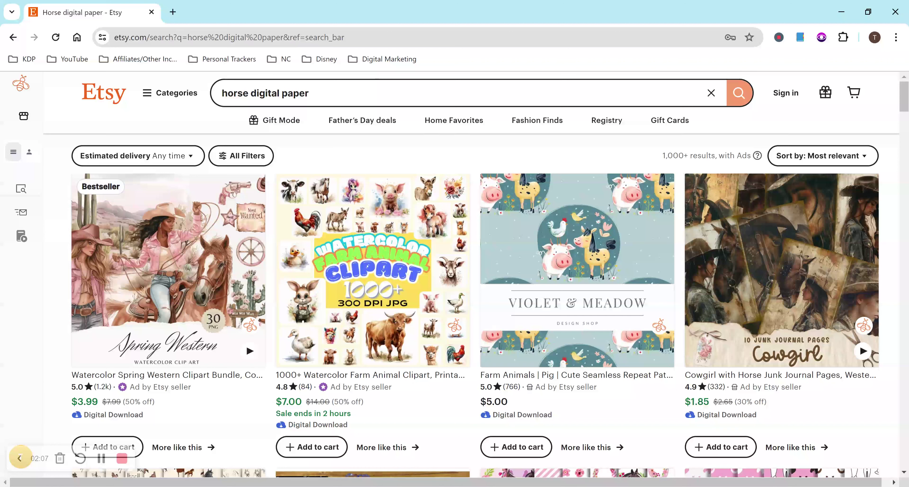
- Replace the search with 'horse sweatshirt', scroll through the sweatshirt listings, then return to the top
triple_click(265, 93)
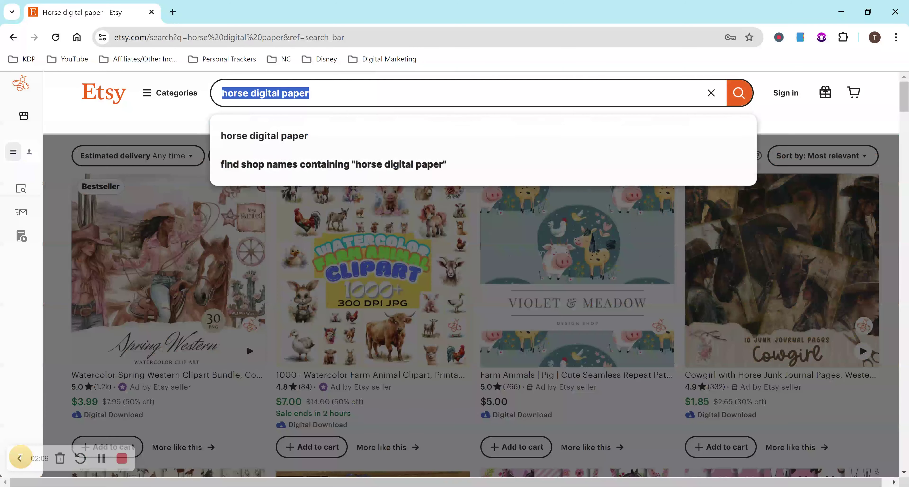
type("horse sweatshir")
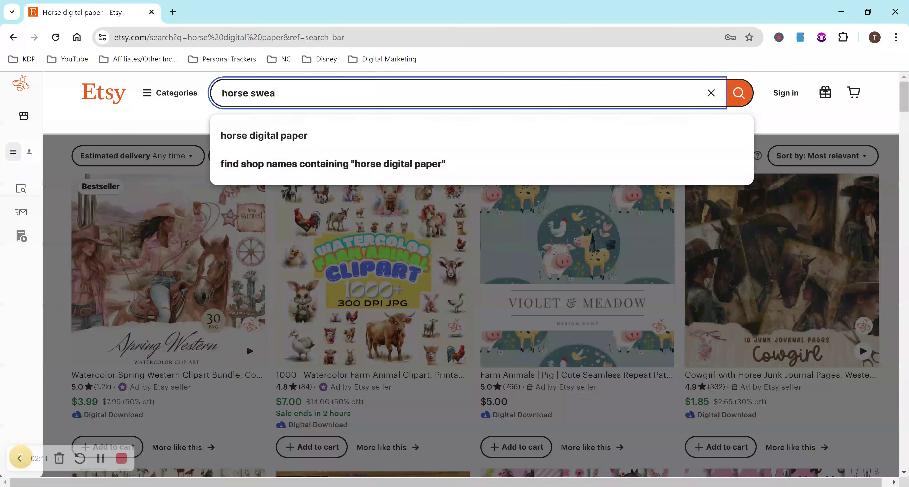
type("t")
key("Return")
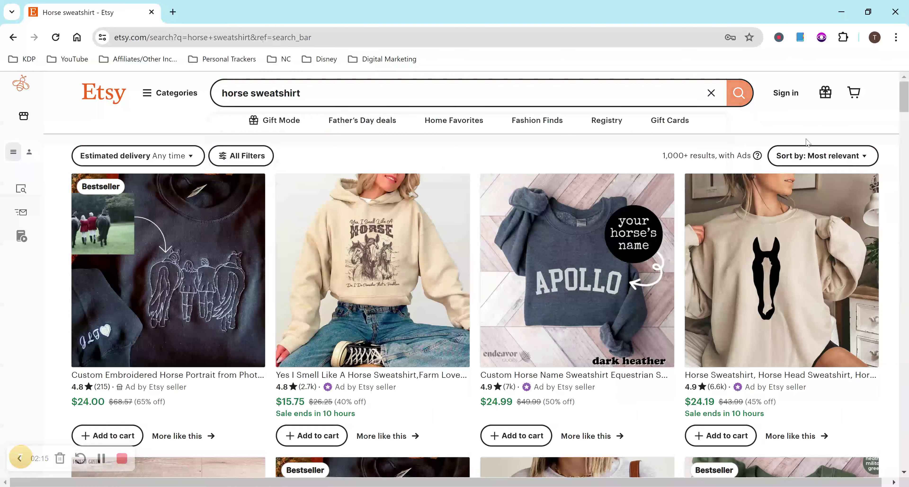
scroll(473, 275, "down", 3)
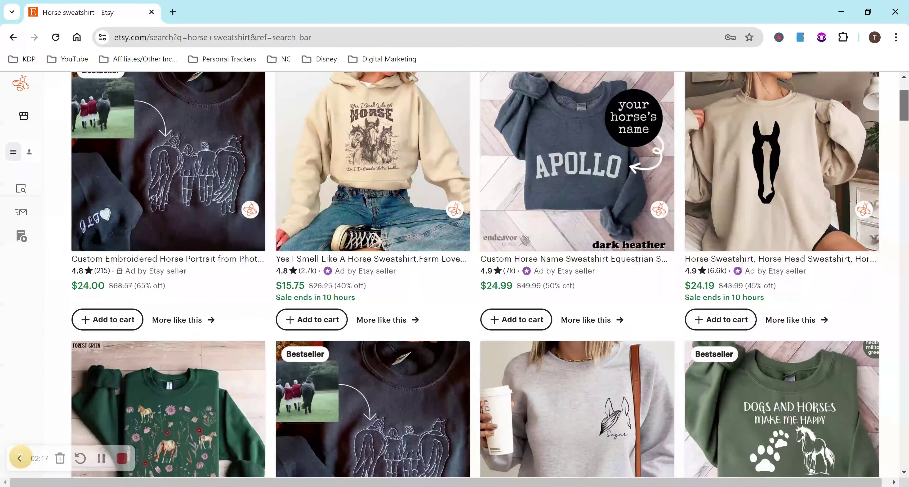
scroll(473, 275, "down", 2)
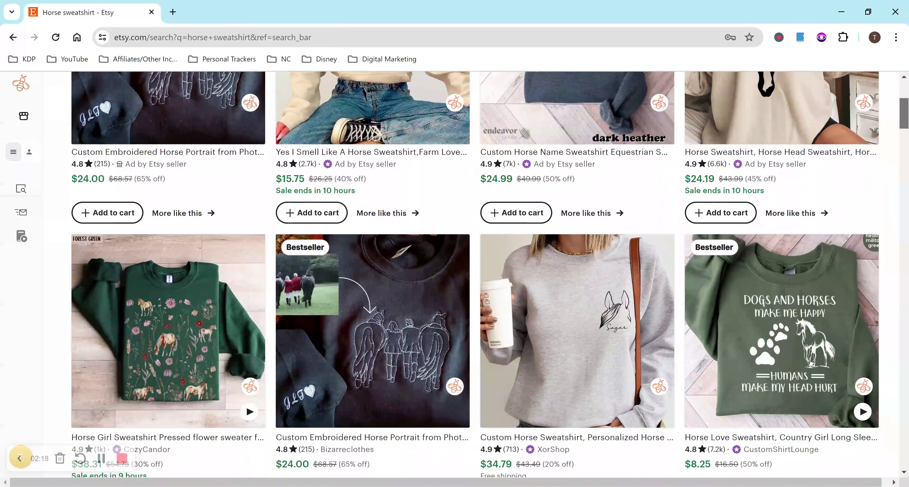
scroll(905, 131, "down", 5)
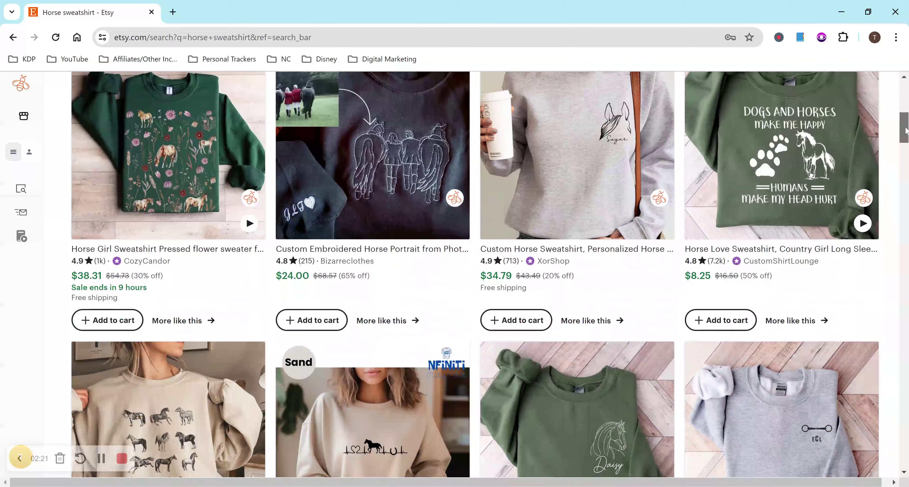
left_click_drag(905, 132, 901, 179)
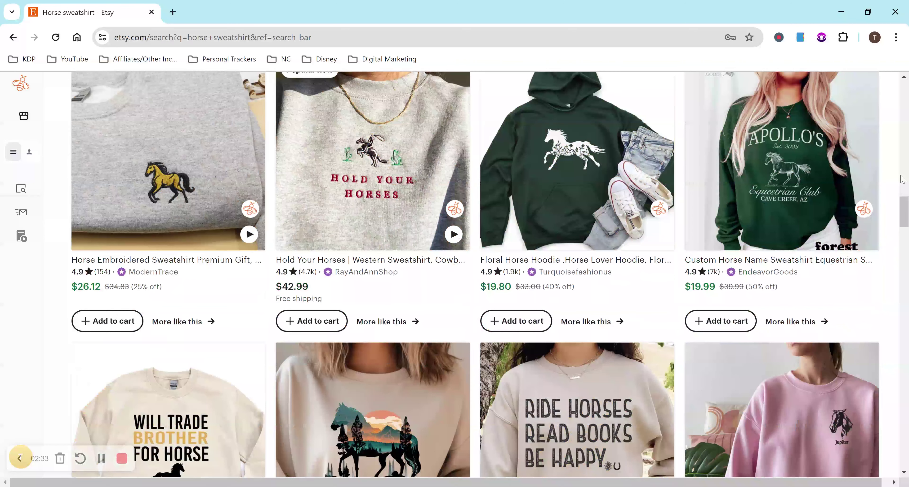
left_click_drag(901, 179, 719, 117)
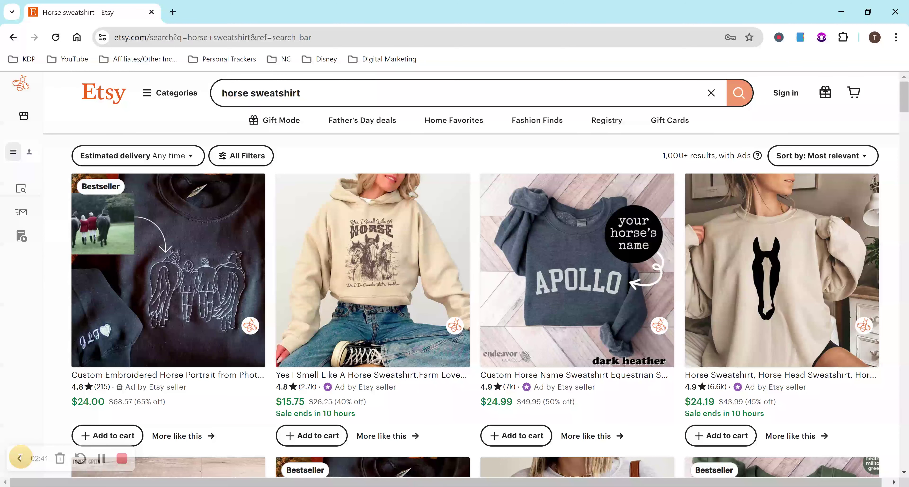
- Show the 'horse sweatshirt' search suggestions with EverBee's 363 monthly searches
left_click(303, 93)
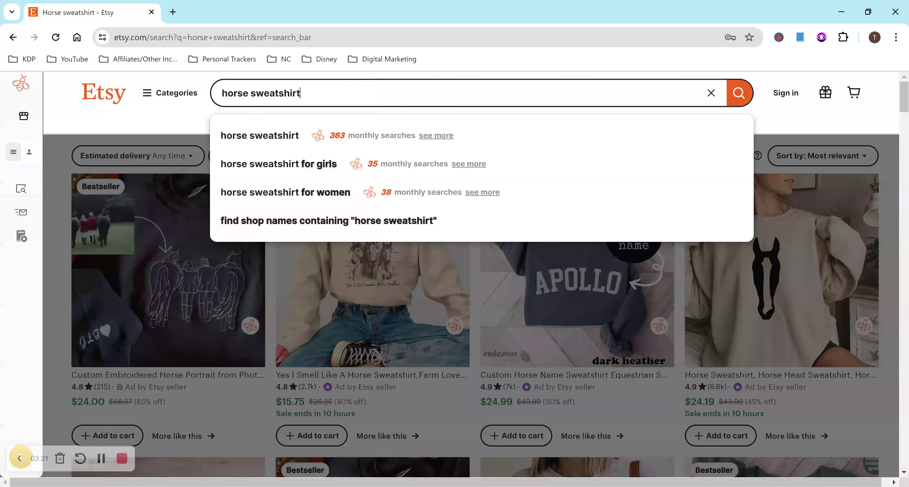
- Open EverBee's Etsy Profit Calculator from the sidebar
mouse_move(21, 247)
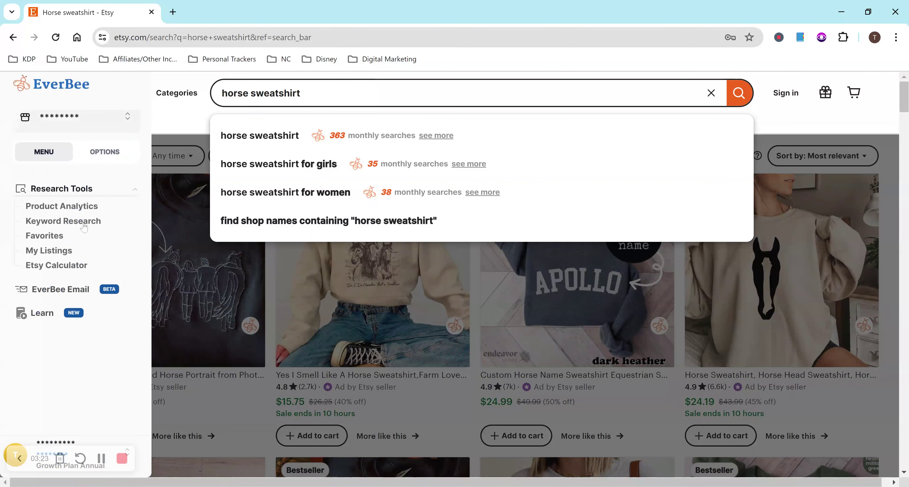
left_click(66, 268)
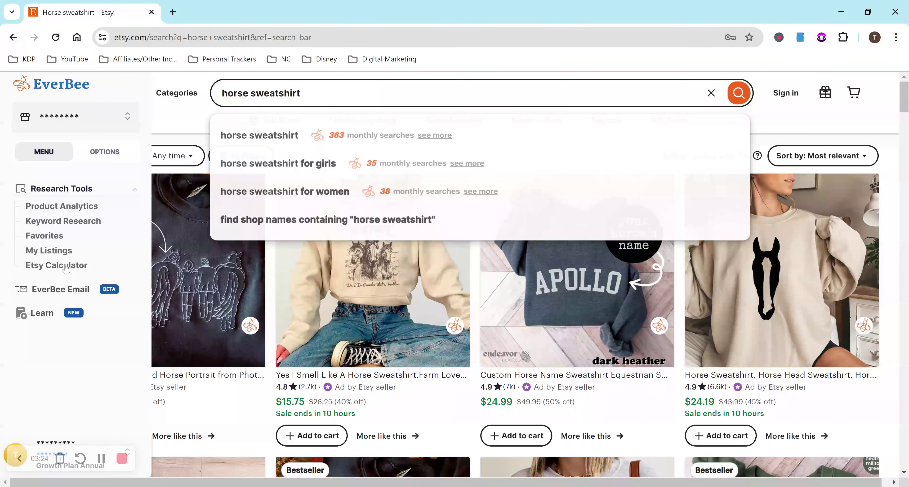
left_click(66, 267)
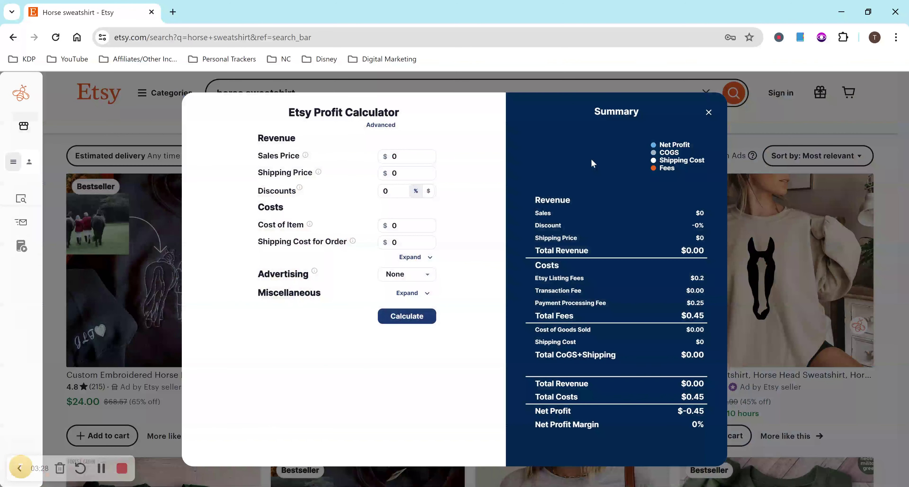
- Clear the 0 from the calculator's Sales Price field
left_click(406, 156)
left_click(405, 156)
key("BackSpace")
- Enter a $10.99 sales price, then change it to $18.99
type("10.99")
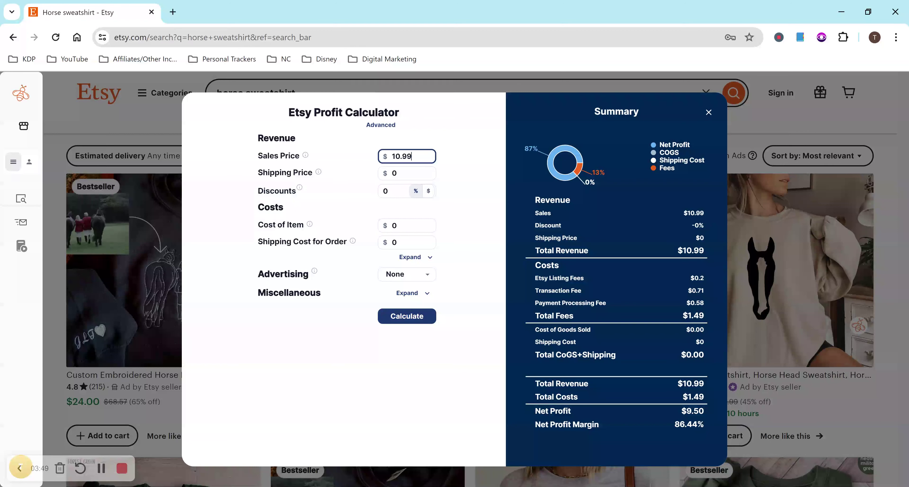
left_click(395, 173)
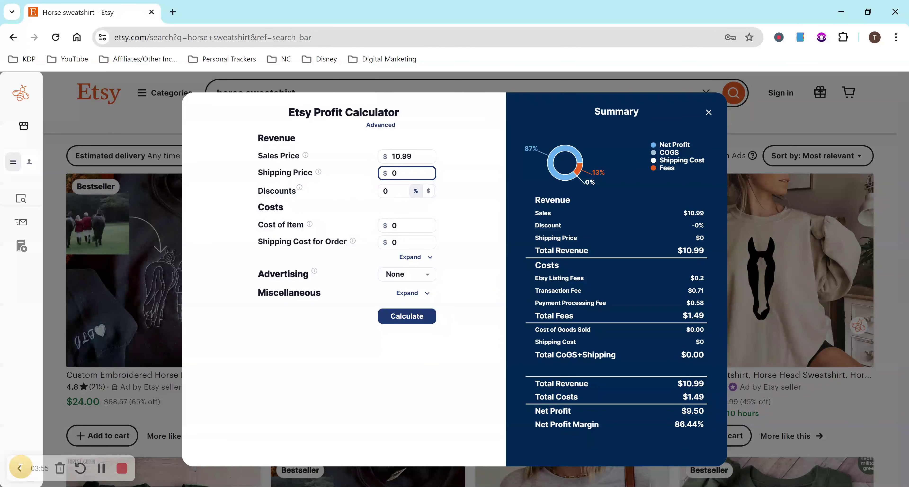
key("shift+Tab")
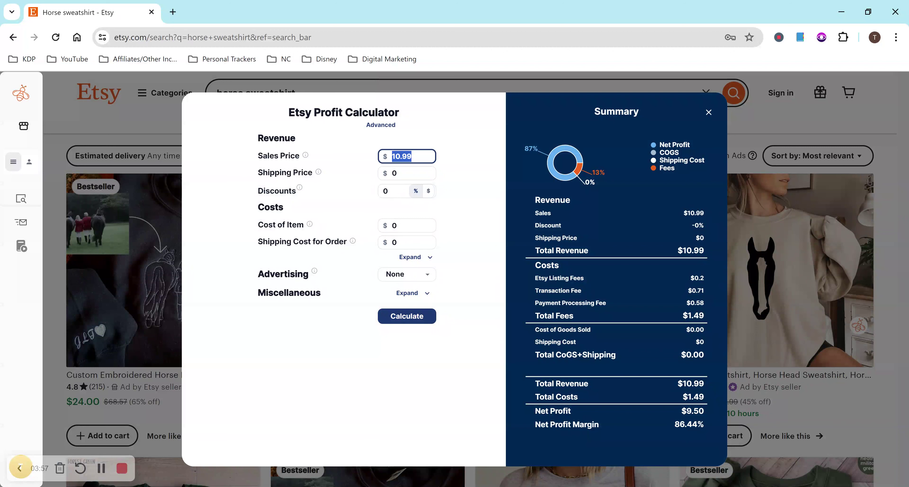
type("19")
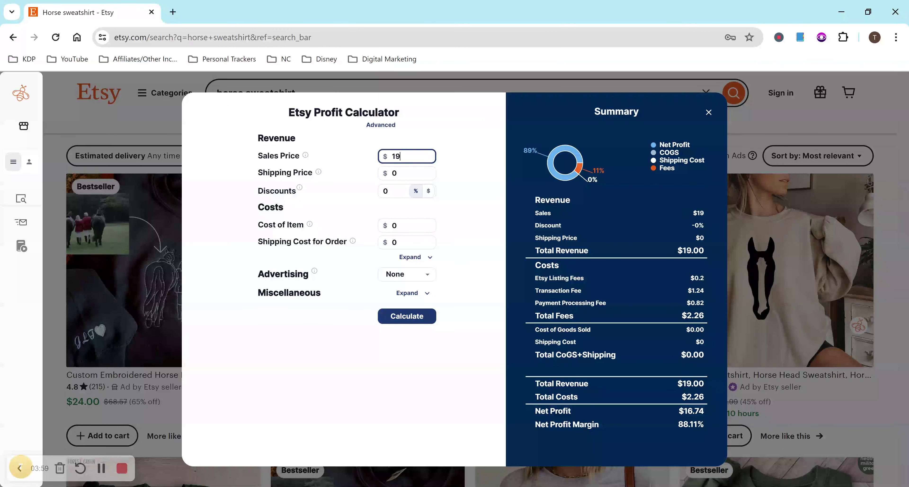
key("BackSpace")
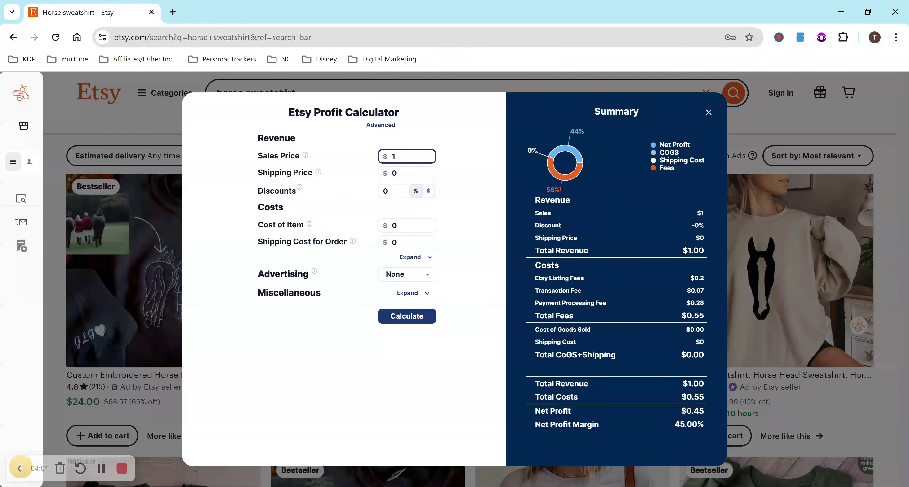
type("8.99")
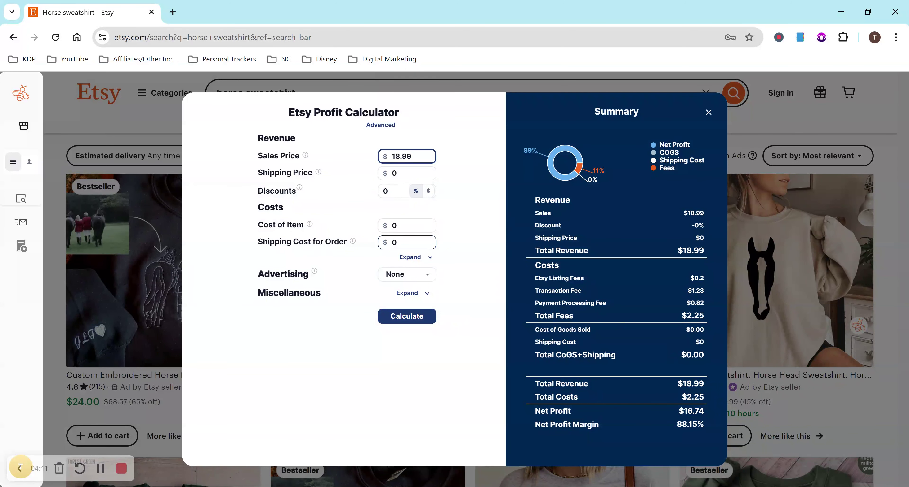
left_click(397, 242)
- Enter $5 as Cost of Item and $5 as Shipping Cost for Order
left_click(397, 225)
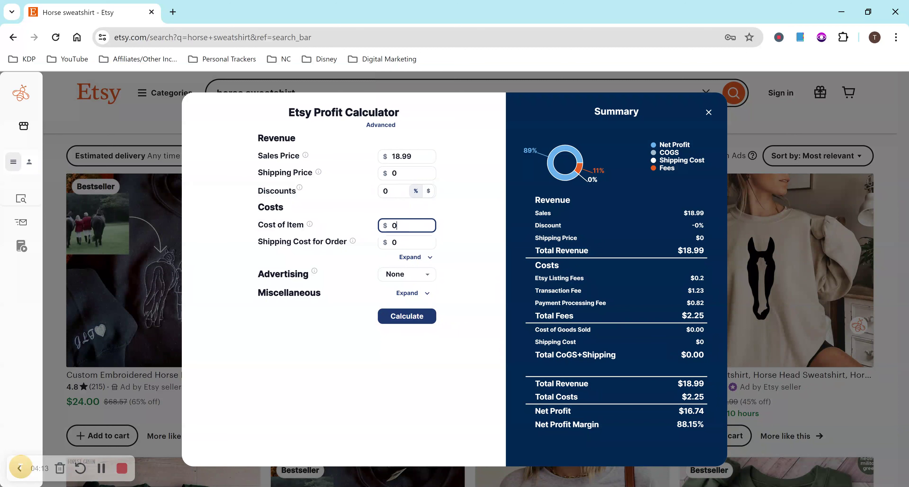
key("BackSpace")
type("5")
left_click(397, 242)
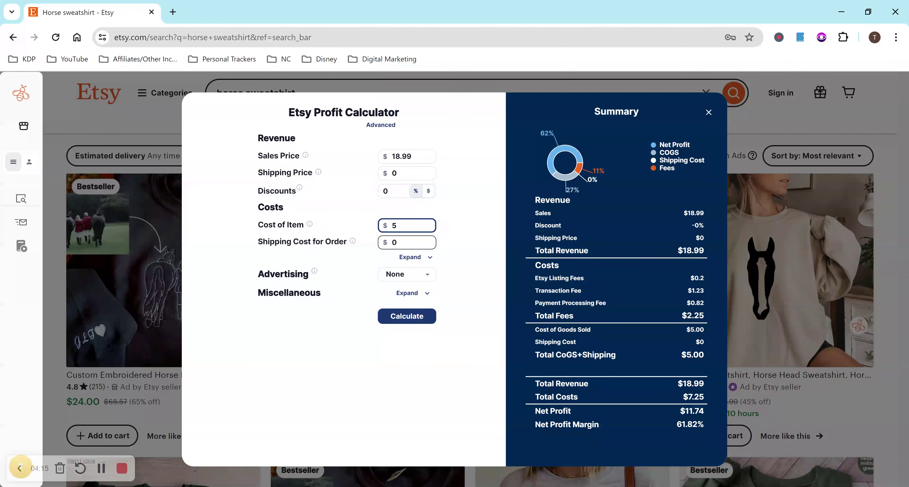
key("BackSpace")
type("5")
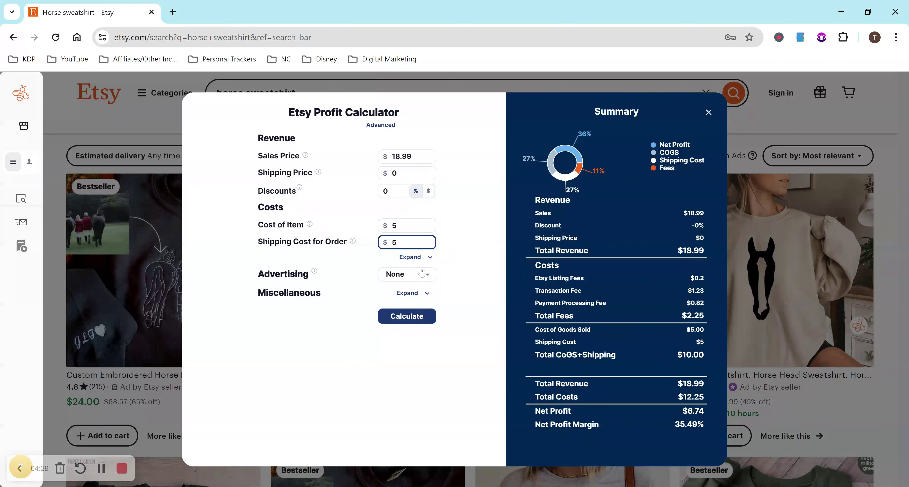
mouse_move(353, 242)
left_click(392, 191)
- Try a 20% discount, then remove it again
key("BackSpace")
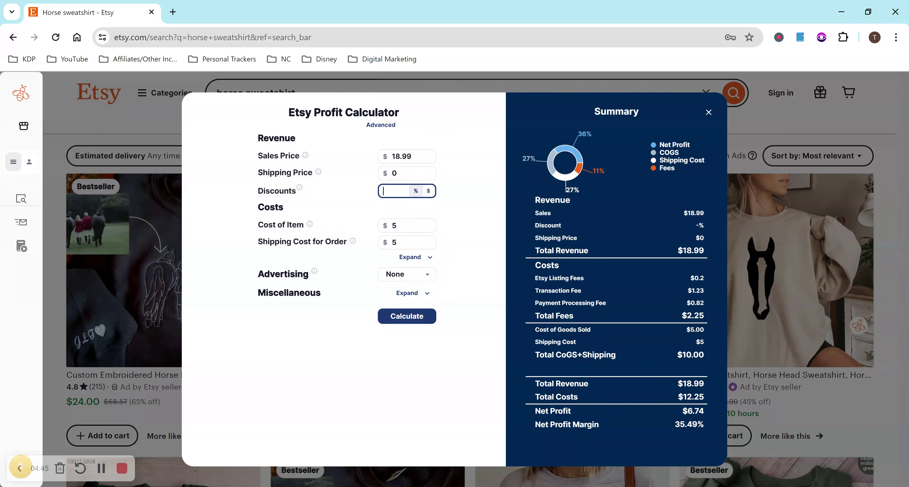
type("20")
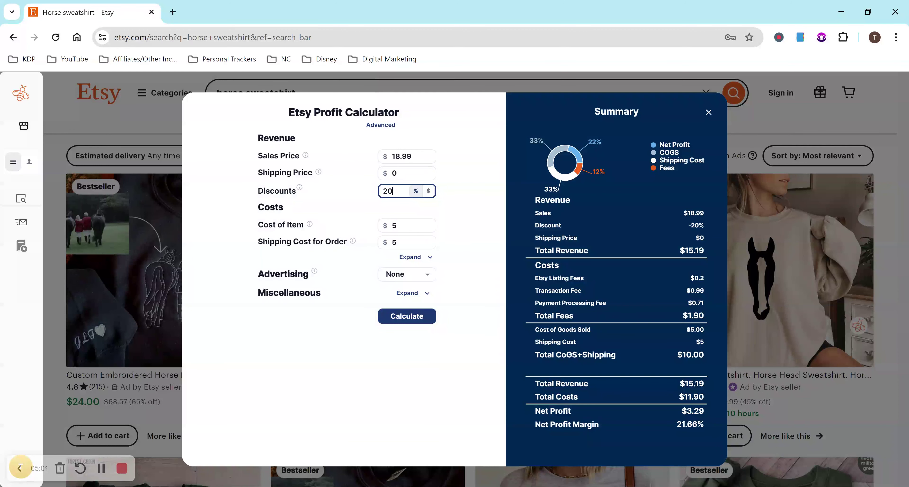
key("BackSpace")
key("BackSpace")
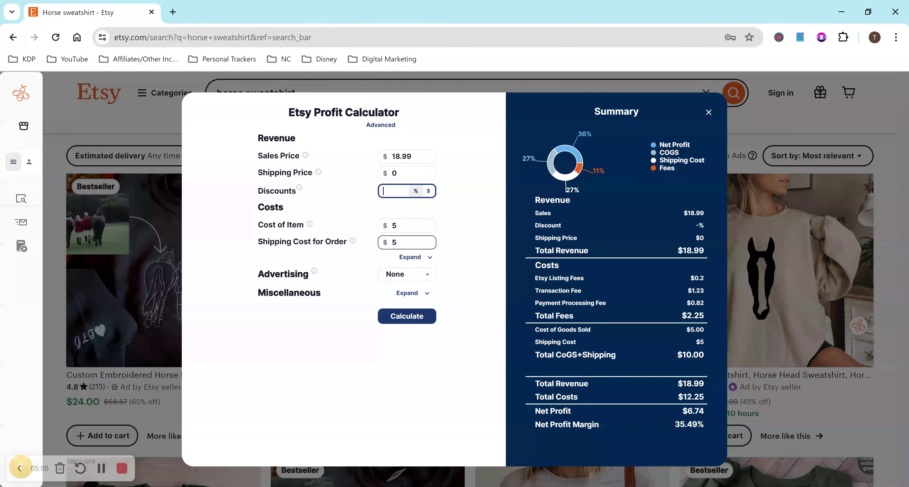
- Lower the Cost of Item from $5 to $2.50
left_click(396, 225)
key("BackSpace")
type("2.50")
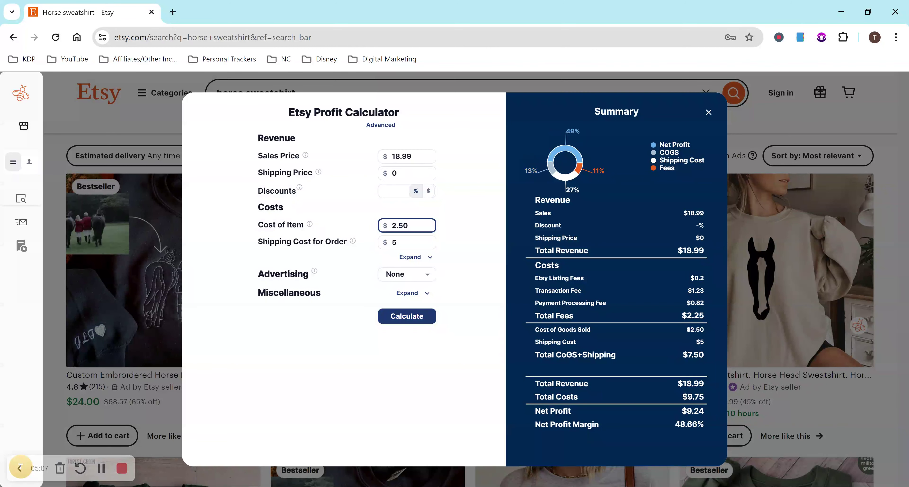
double_click(393, 173)
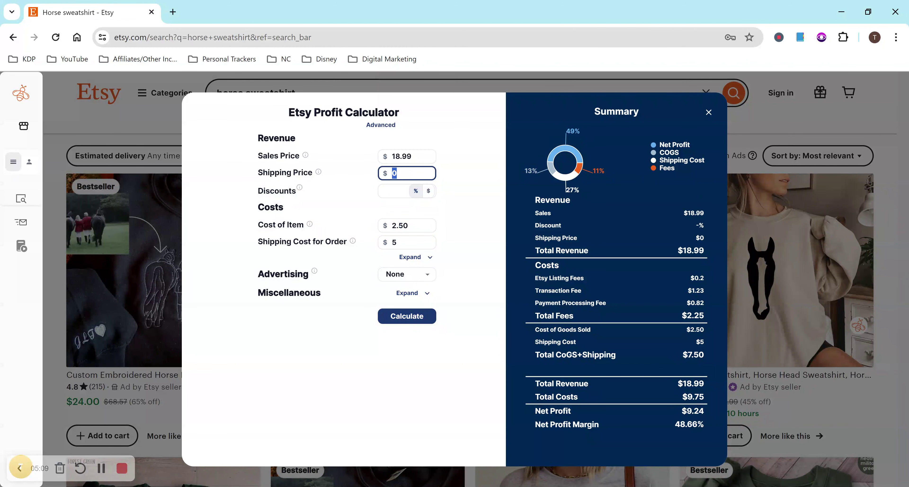
left_click(401, 156)
- Replace the $18.99 sales price with 24.99
double_click(401, 156)
type("2")
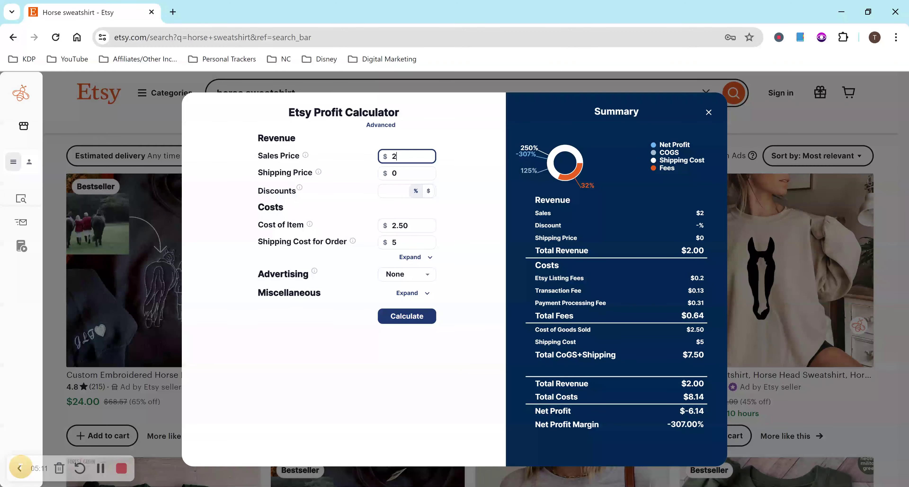
type("4.99")
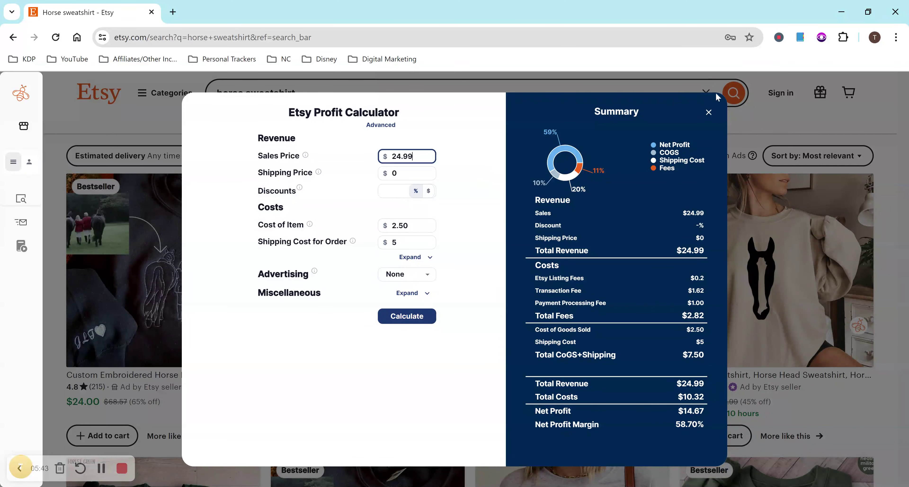
- Close the profit calculator and scroll the horse sweatshirt results
left_click(708, 112)
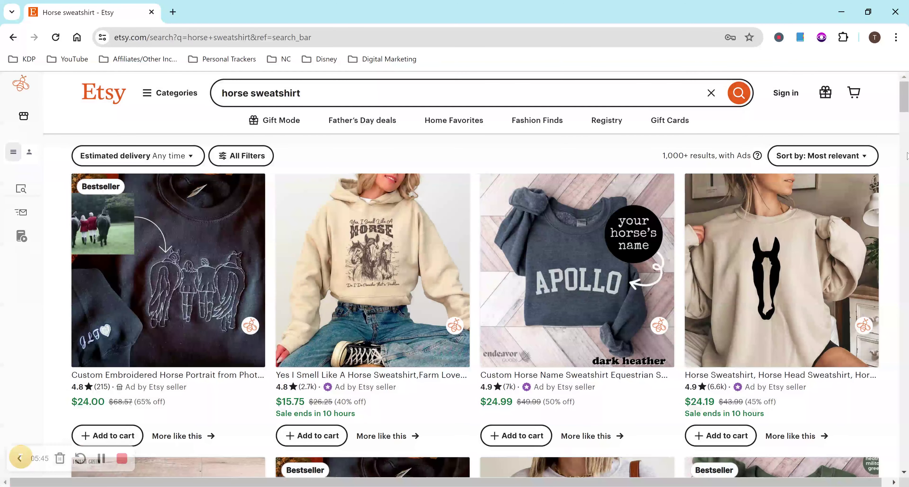
scroll(905, 110, "down", 2)
scroll(905, 110, "down", 7)
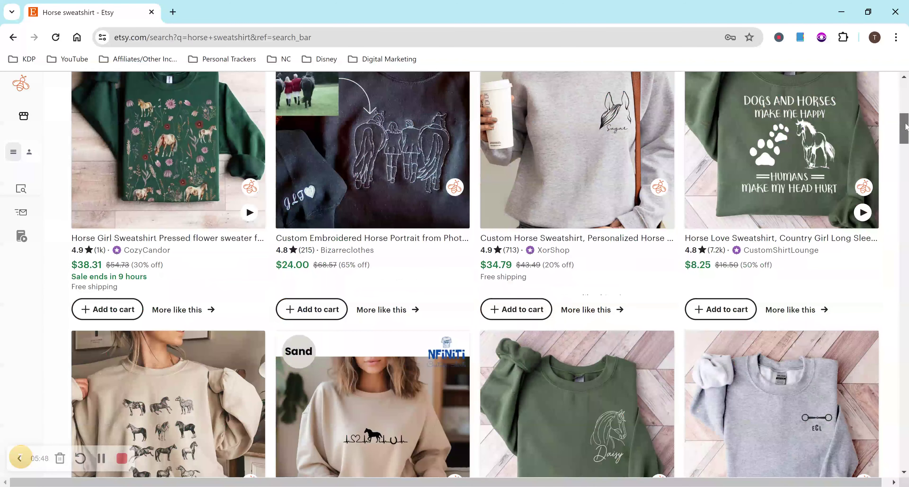
left_click_drag(905, 127, 903, 97)
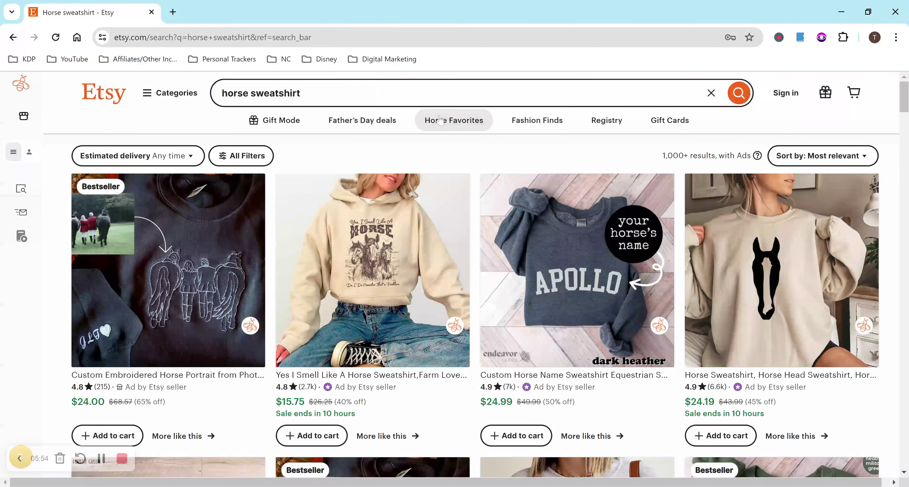
- Search for 'custom horse sweatshirt', browse the personalizable results, then type 'horse craft paper'
left_click_drag(301, 93, 221, 93)
type("custom h")
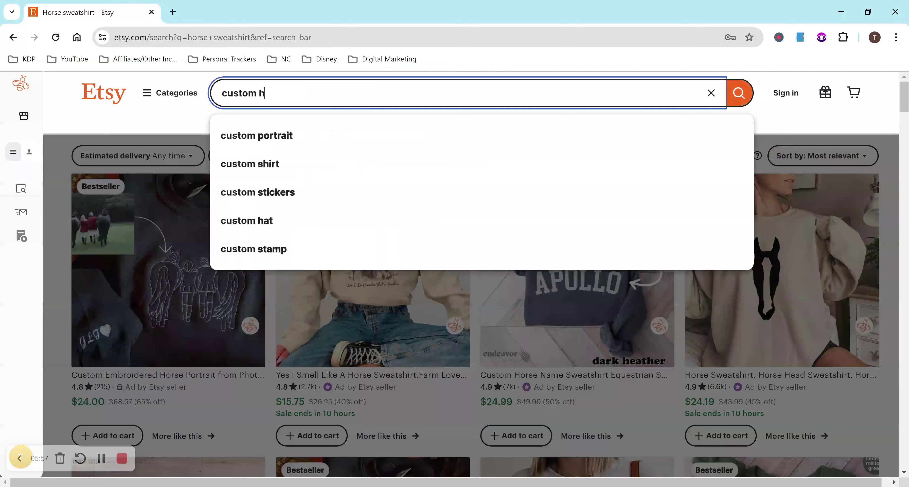
type("orse sweatshirt")
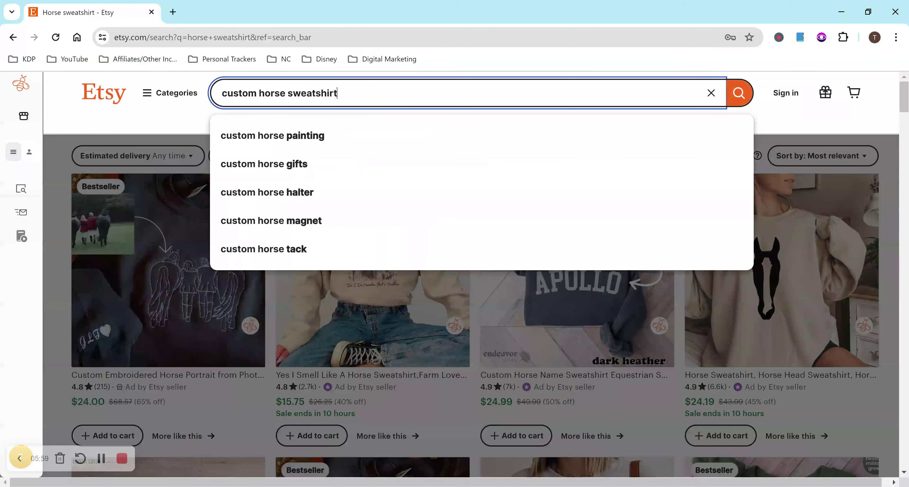
key("Return")
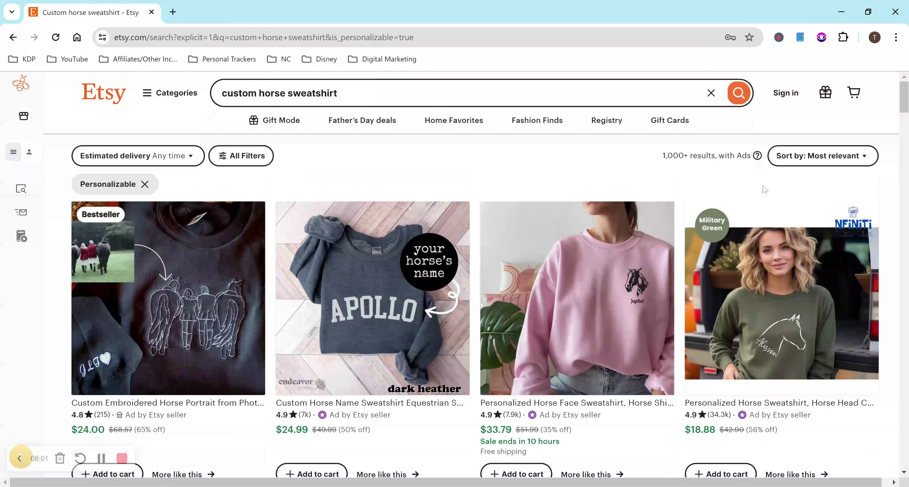
scroll(828, 243, "down", 4)
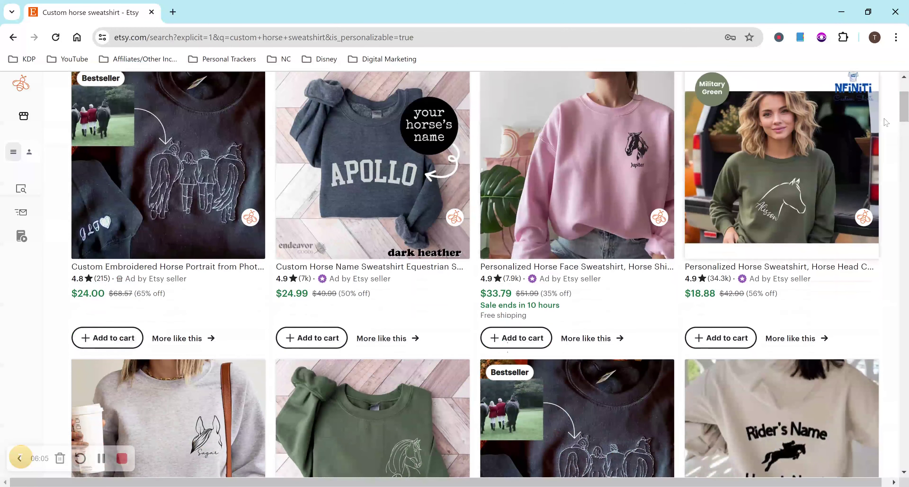
left_click_drag(905, 116, 903, 134)
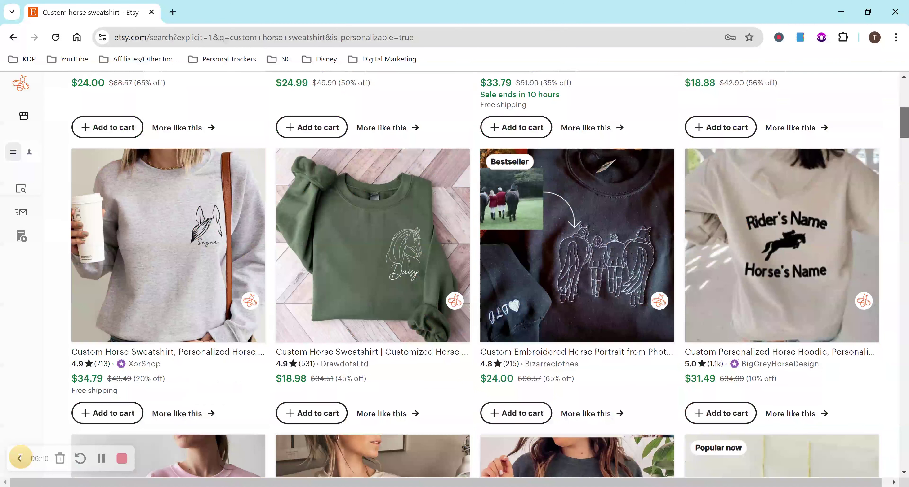
scroll(475, 275, "up", 10)
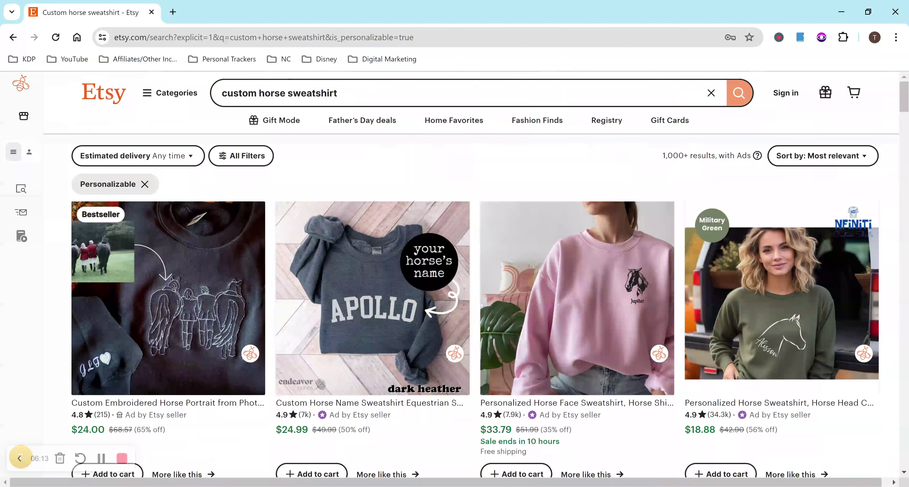
left_click(278, 93)
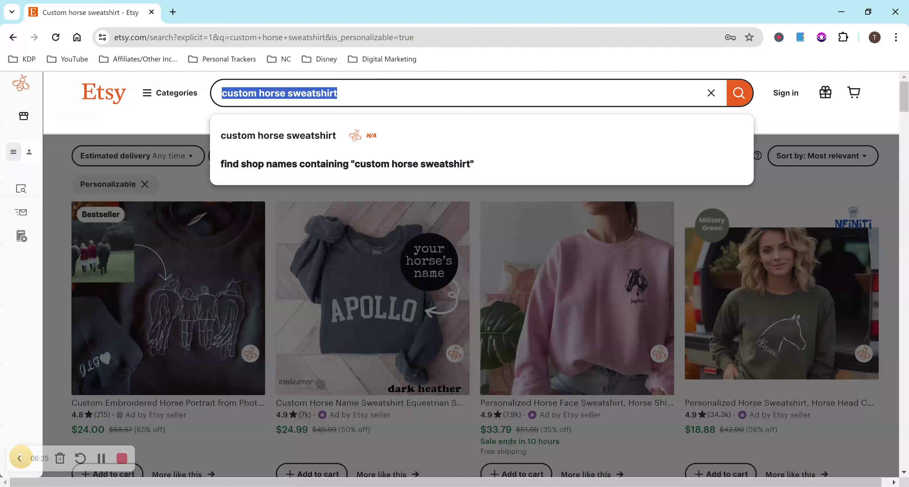
type("horse")
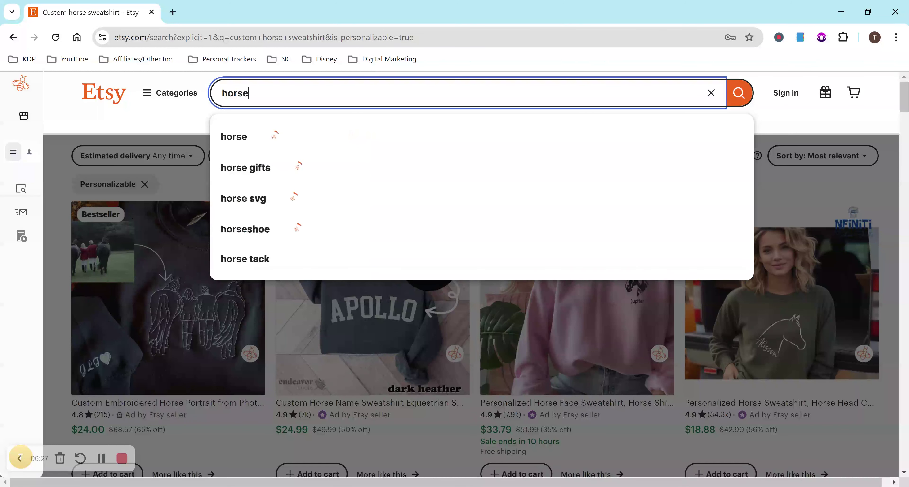
type(" craft paper")
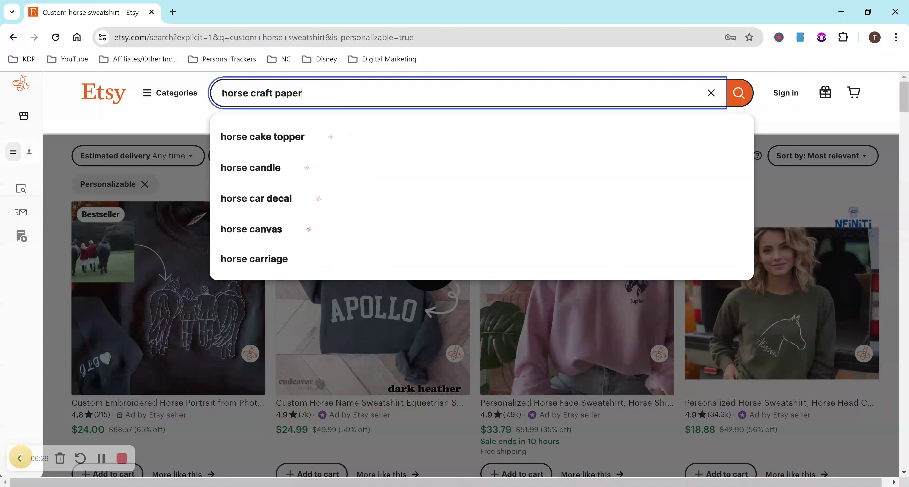
- Submit the 'horse craft paper' search and scroll down through the craft paper listings
key("Return")
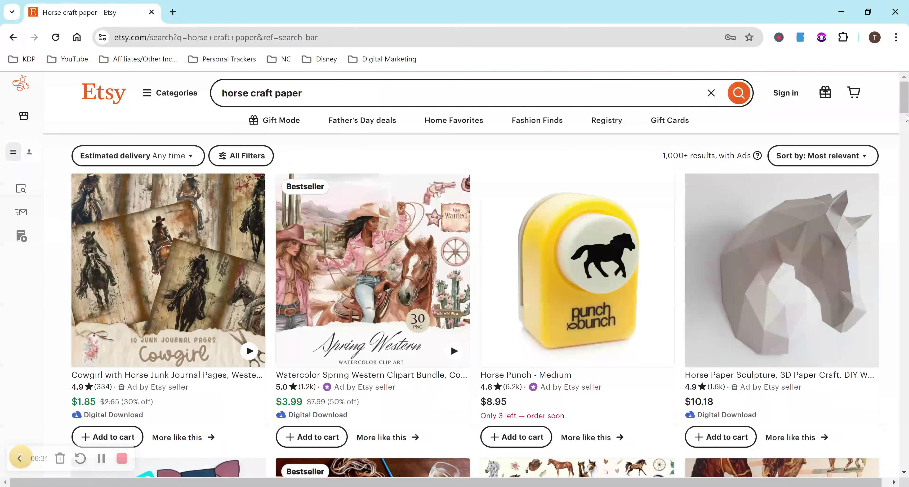
left_click_drag(905, 103, 905, 127)
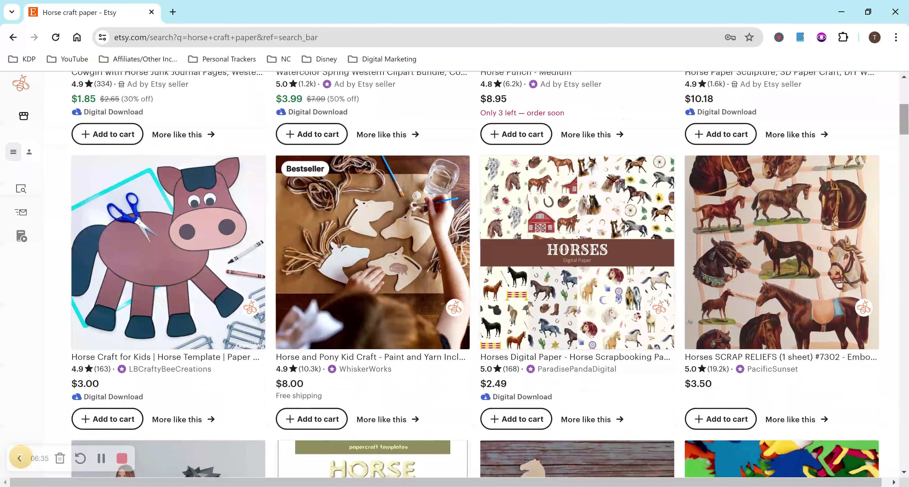
scroll(706, 250, "down", 8)
scroll(905, 174, "down", 6)
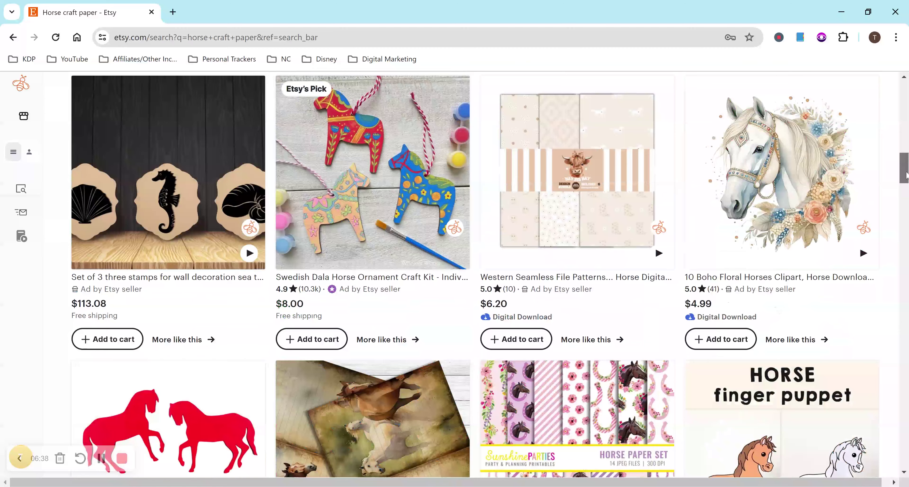
left_click_drag(905, 173, 905, 265)
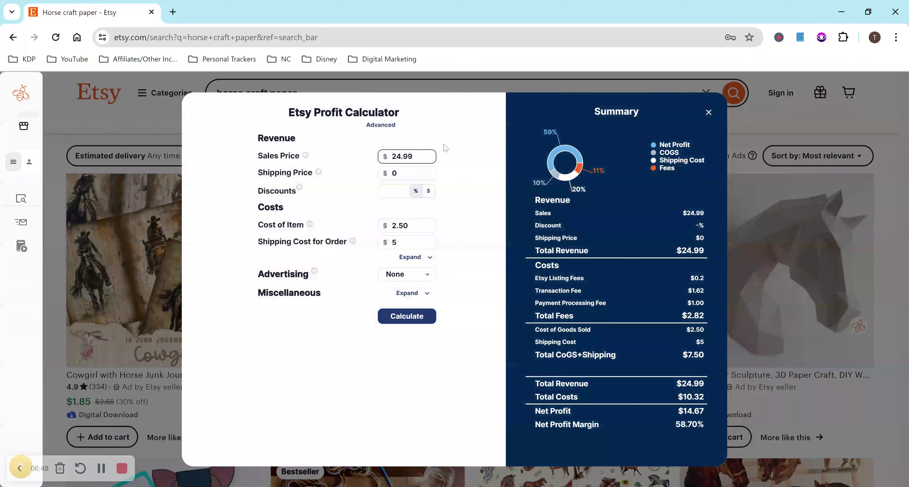
- Clear the 2.50 item cost and the shipping cost, and change the sales price from 24.99 to 2.99
left_click(446, 147)
left_click(409, 173)
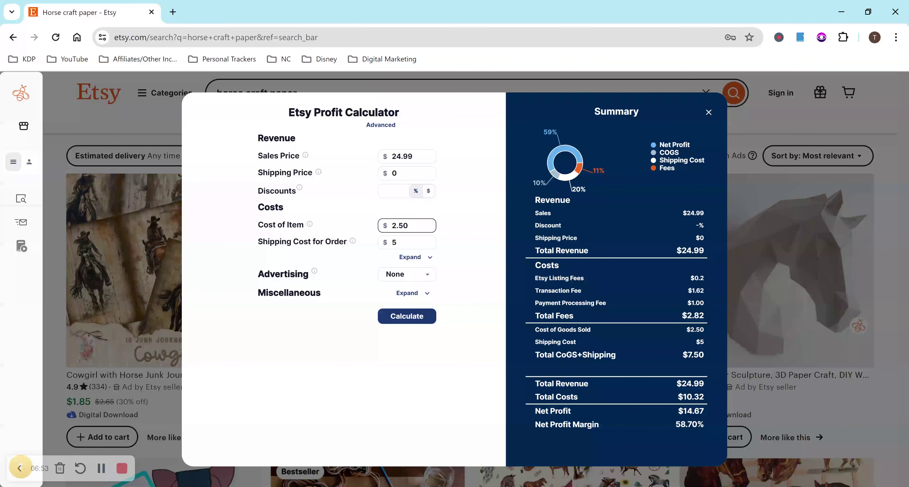
left_click(407, 225)
key("ctrl+a")
key("BackSpace")
left_click(409, 243)
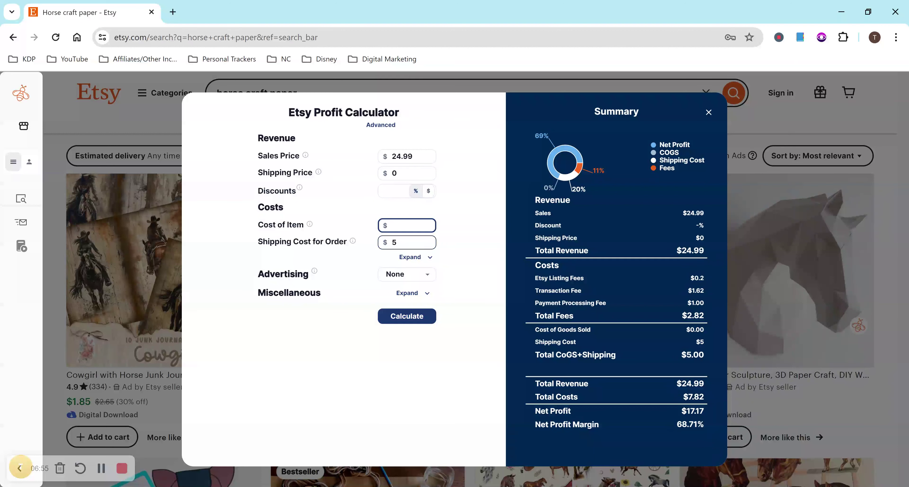
key("BackSpace")
left_click(409, 157)
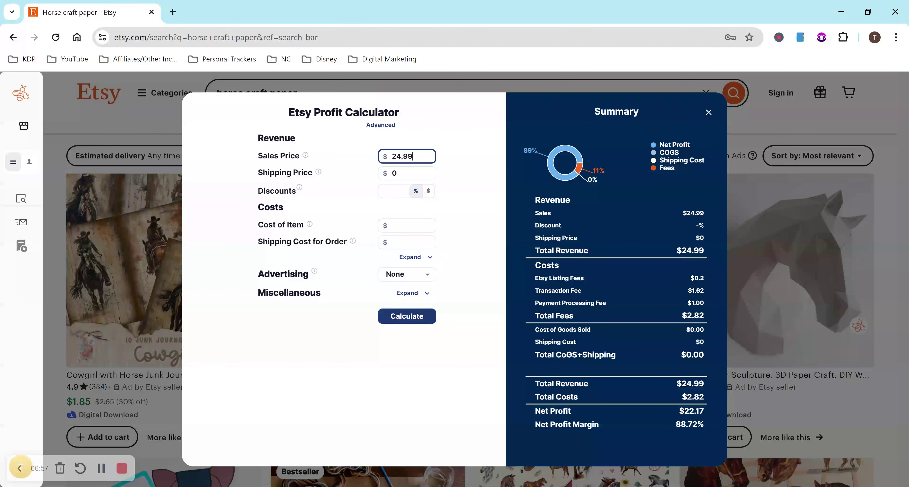
key("ctrl+a")
type("2.99")
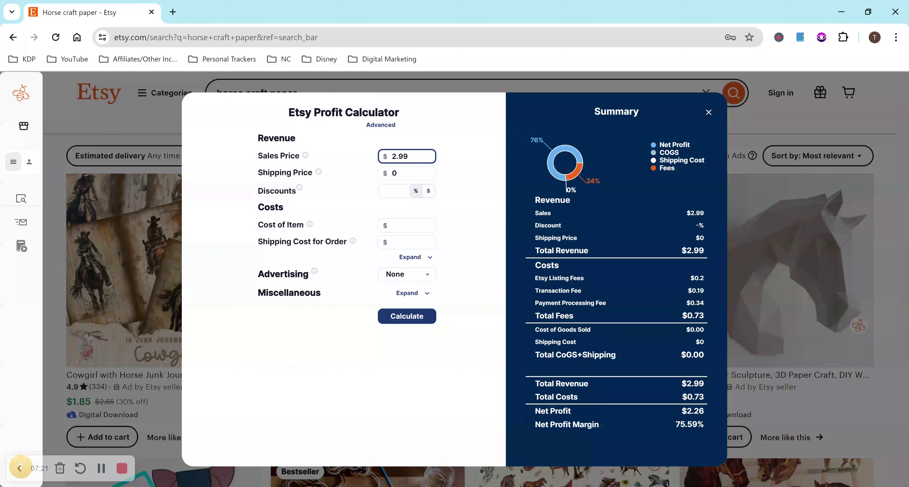
- Set the advertising type to OffSite Ads and review the offsite ad fee explanation
left_click(416, 273)
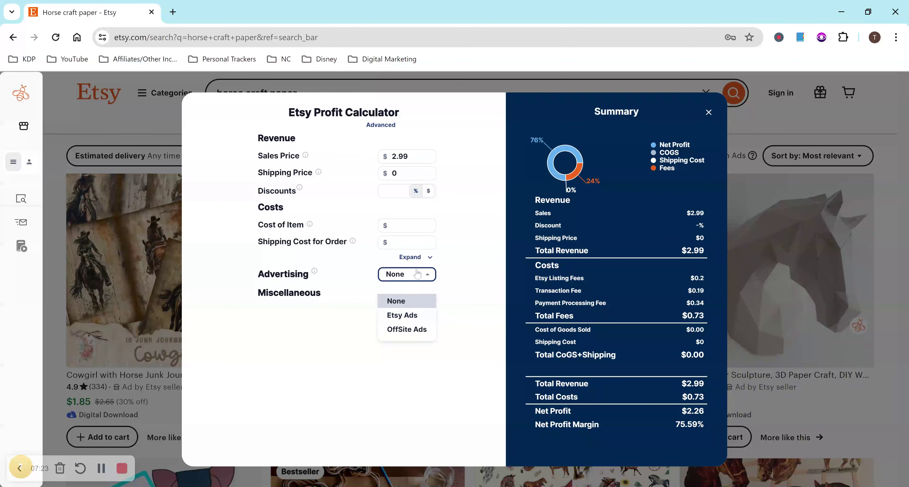
left_click(417, 316)
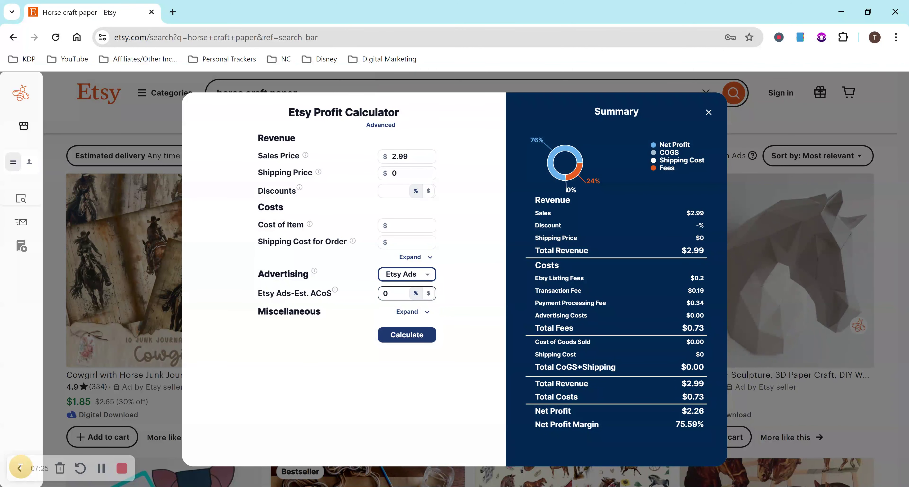
left_click(416, 274)
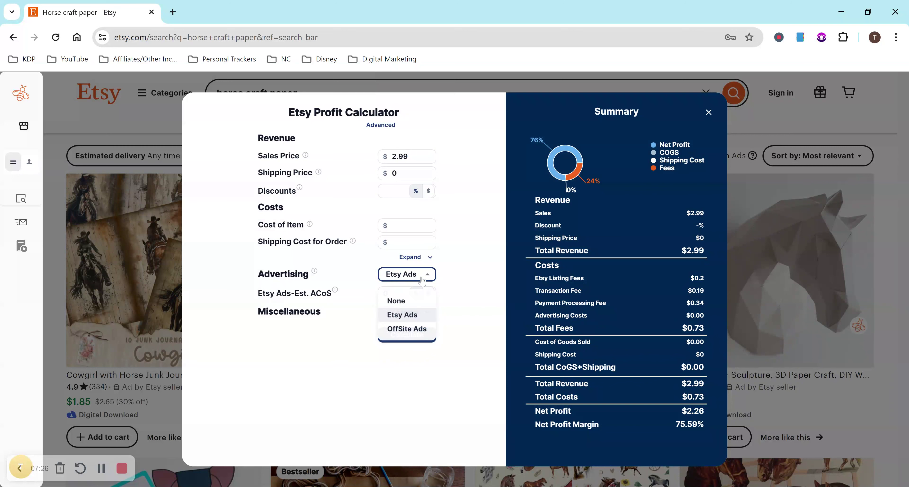
left_click(413, 330)
left_click(398, 294)
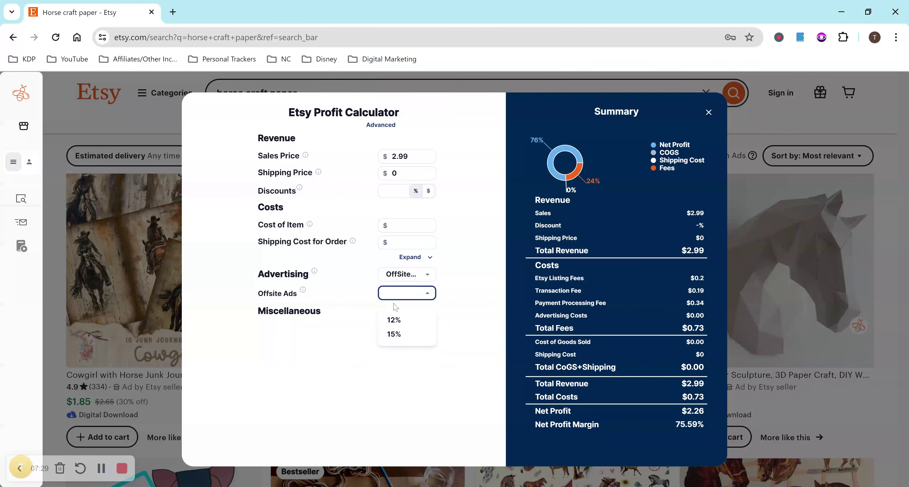
left_click(305, 292)
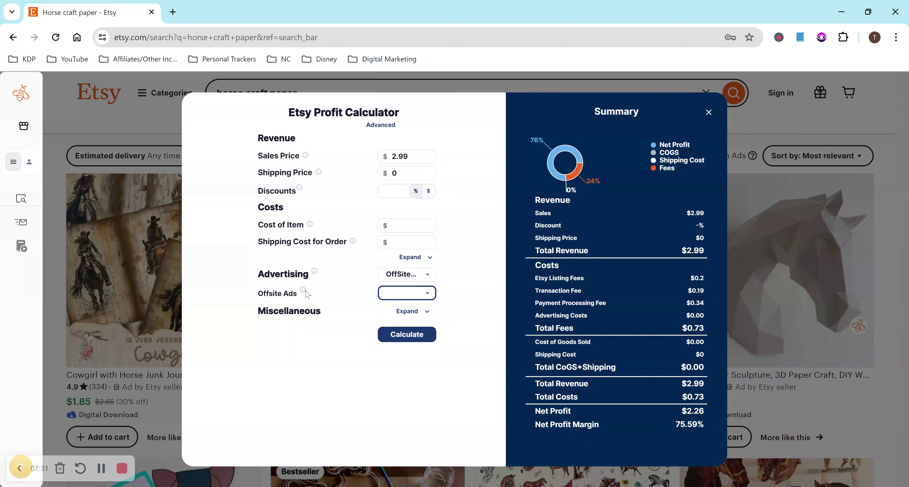
left_click(304, 292)
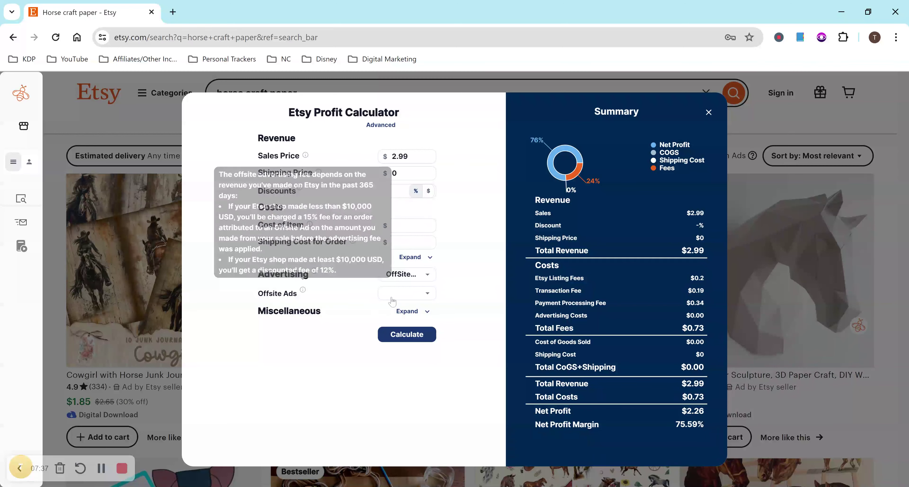
mouse_move(304, 292)
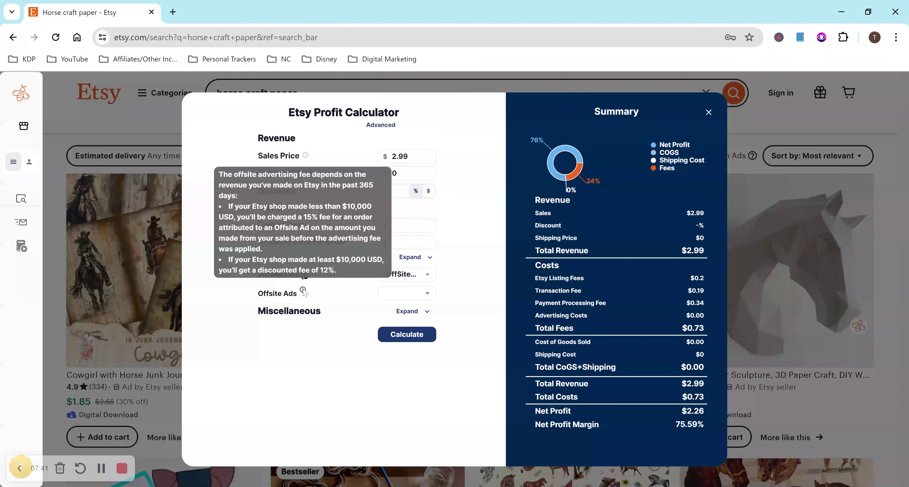
- Apply a 15% offsite ads fee after trying 12%, then close the profit calculator
left_click(406, 293)
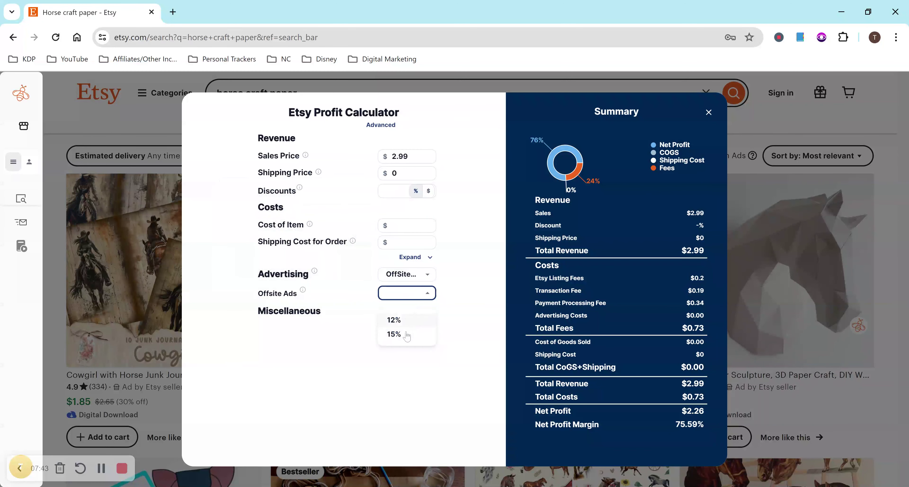
left_click(388, 319)
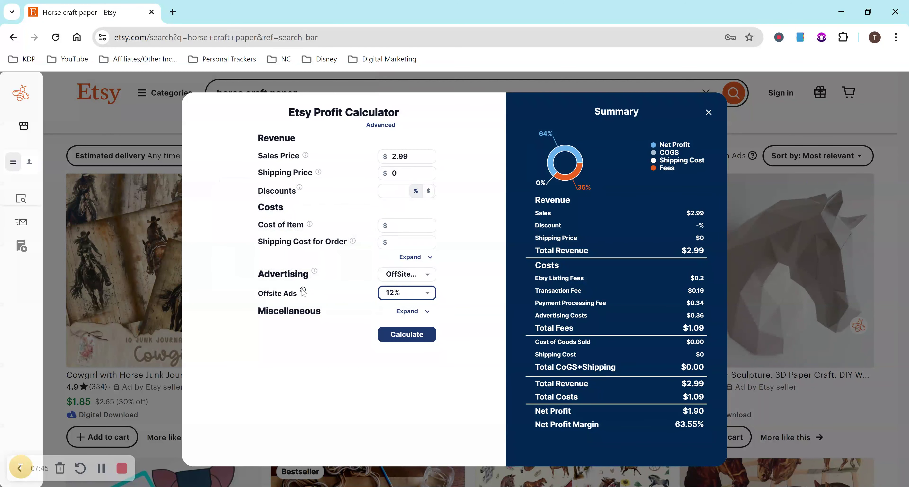
mouse_move(303, 292)
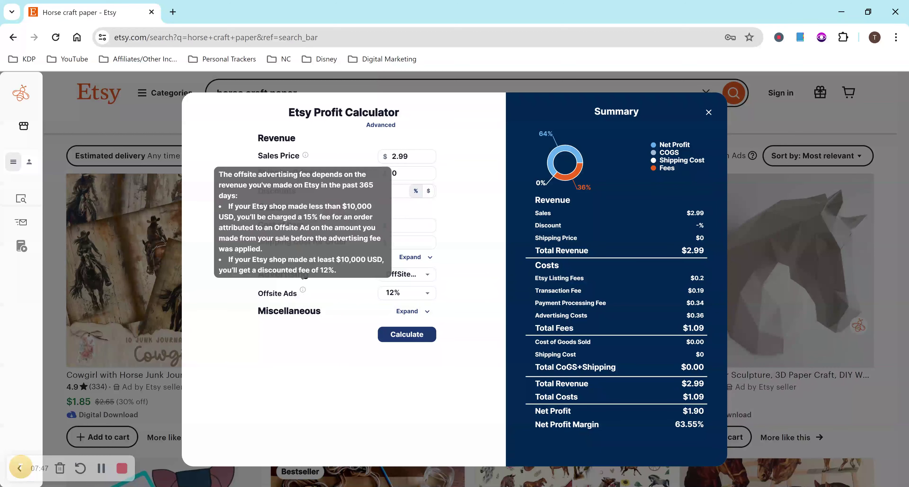
left_click(393, 292)
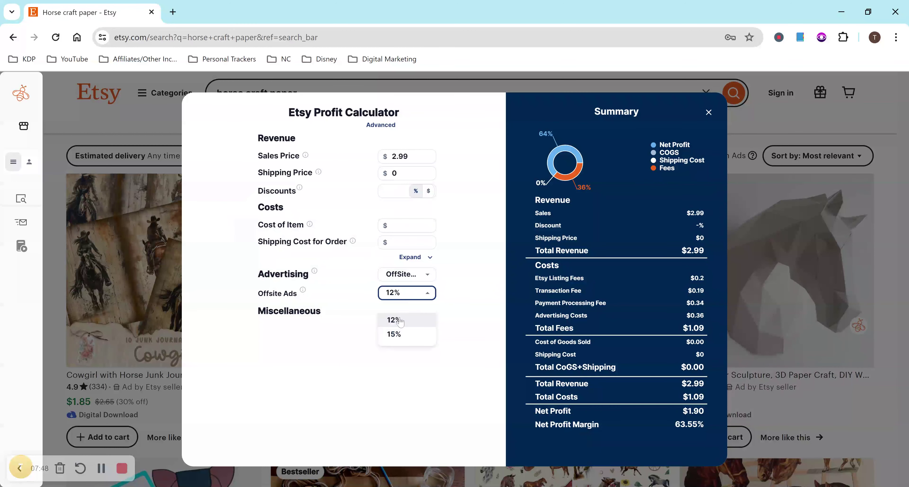
left_click(395, 335)
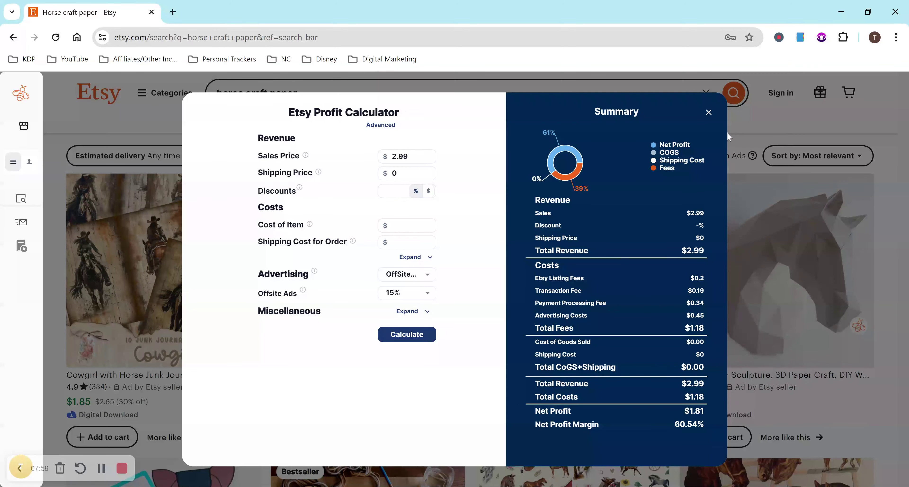
left_click(708, 112)
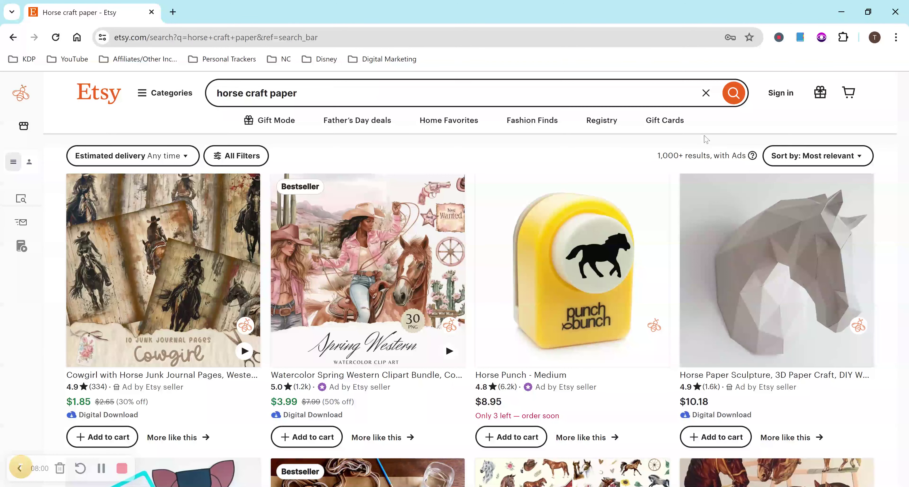